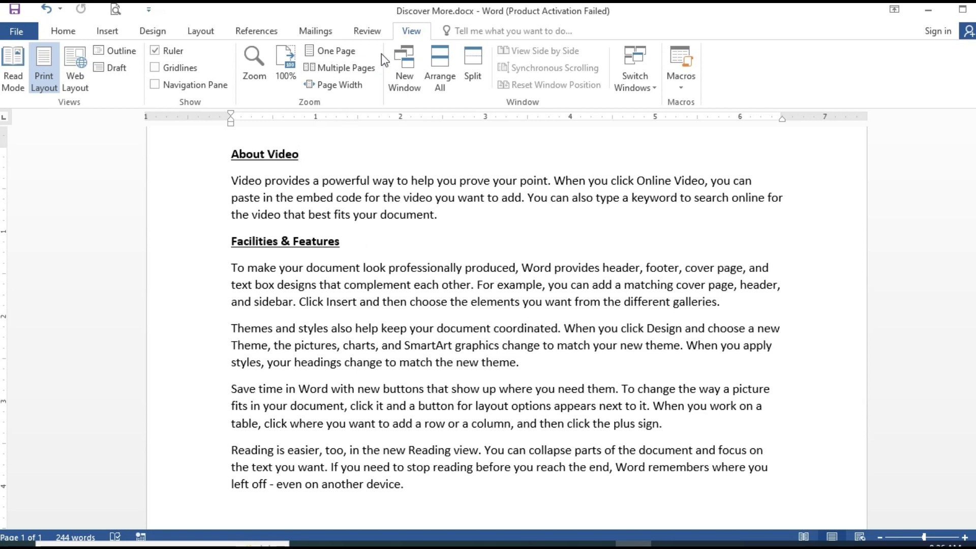
Step: Browse the Mailings, Layout and Design ribbon tabs under the White theme, ending on Home
click(331, 33)
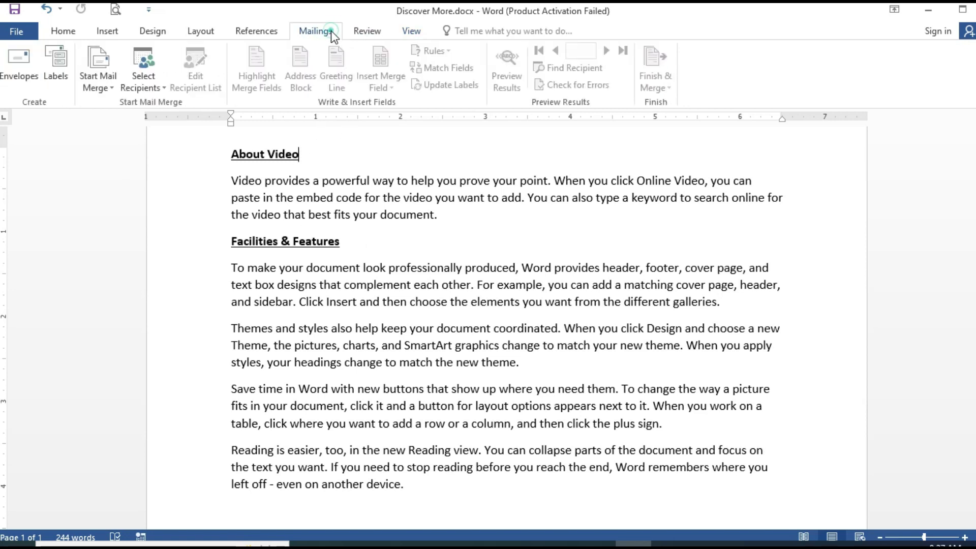
click(204, 32)
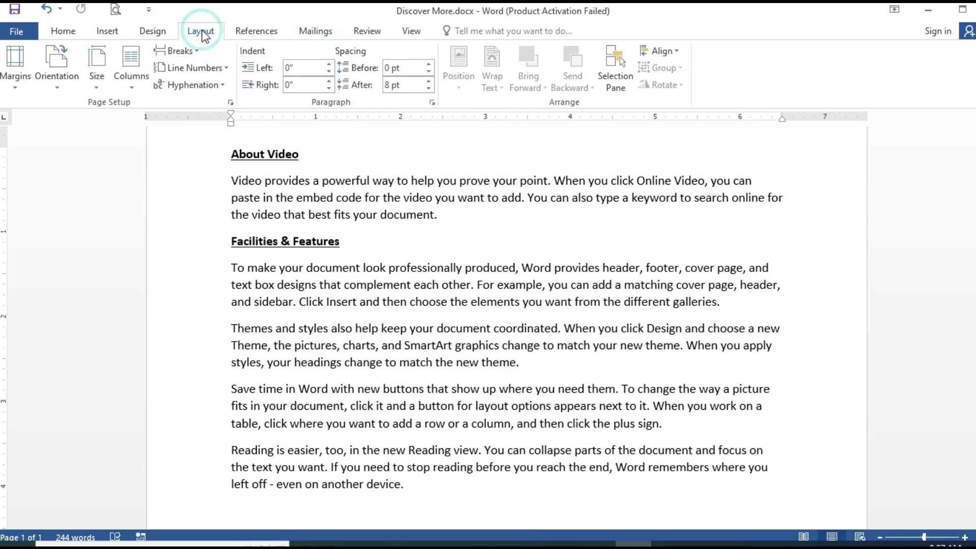
click(159, 32)
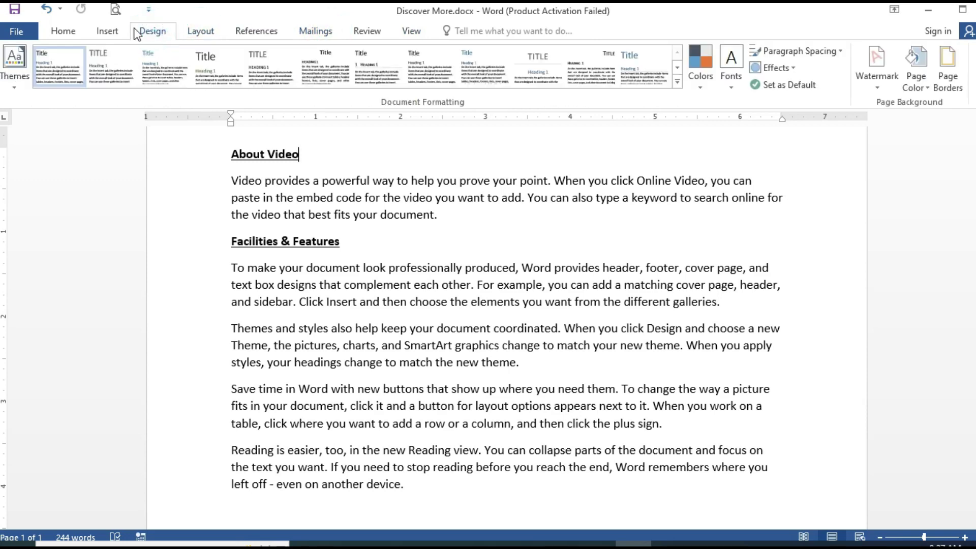
click(75, 32)
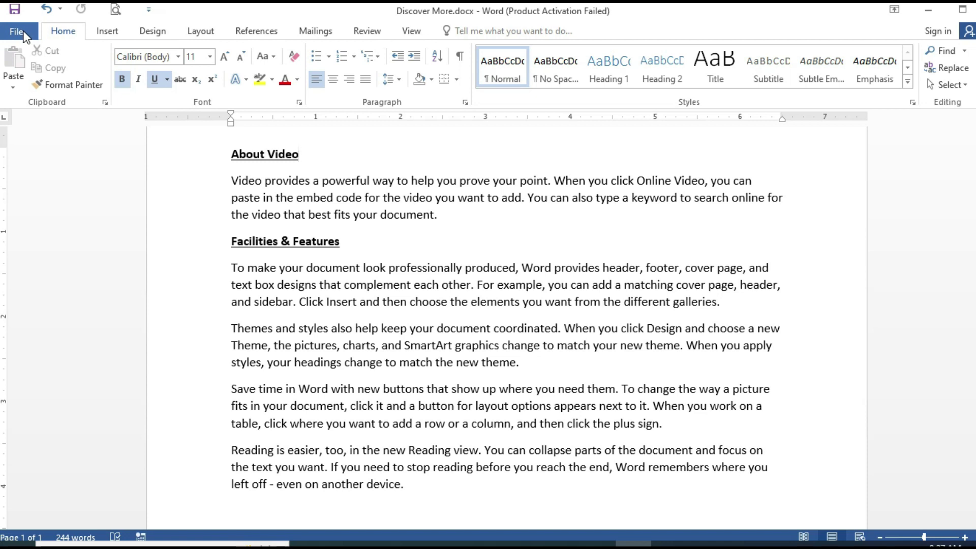
Step: Show the backstage Account page, where the Office Theme reads White
click(24, 36)
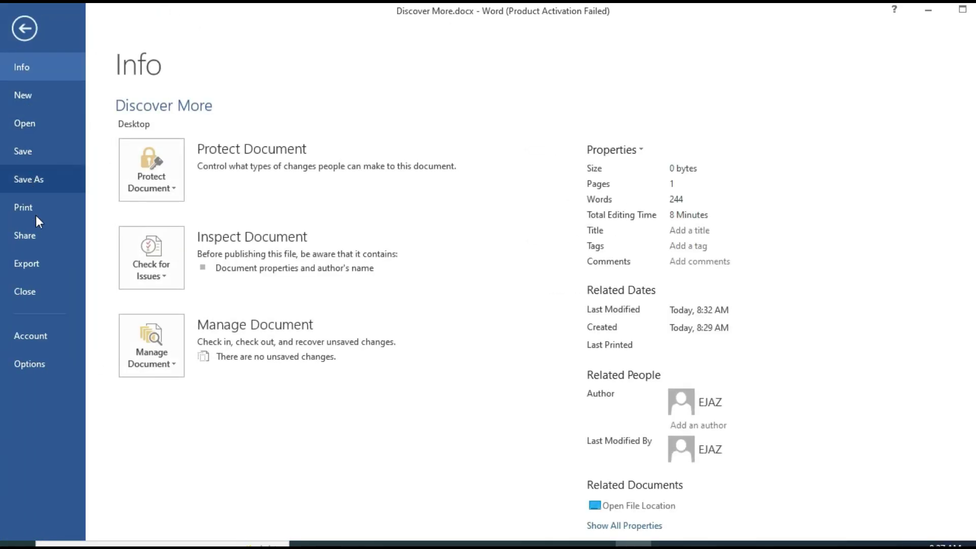
click(37, 336)
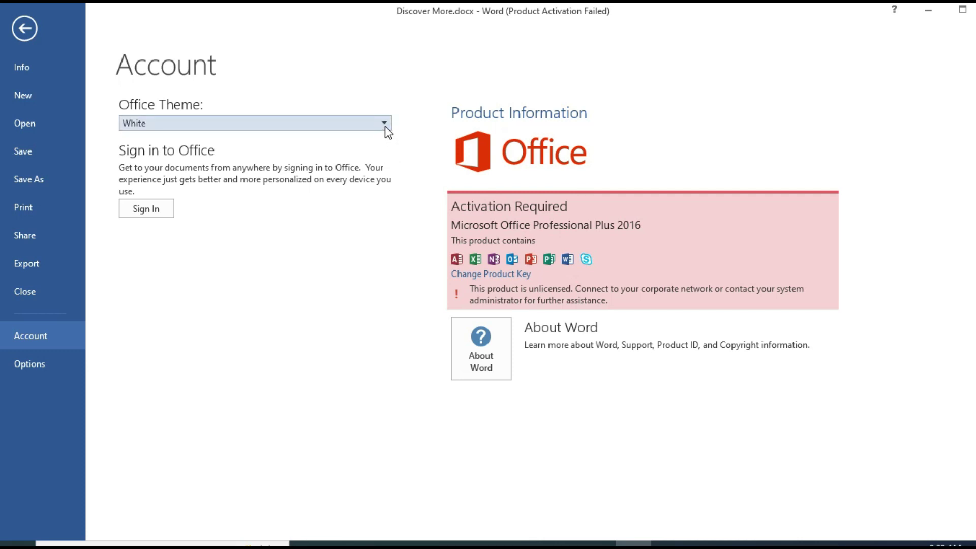
Step: Pick Colorful from the Office Theme dropdown on the Account page
click(385, 127)
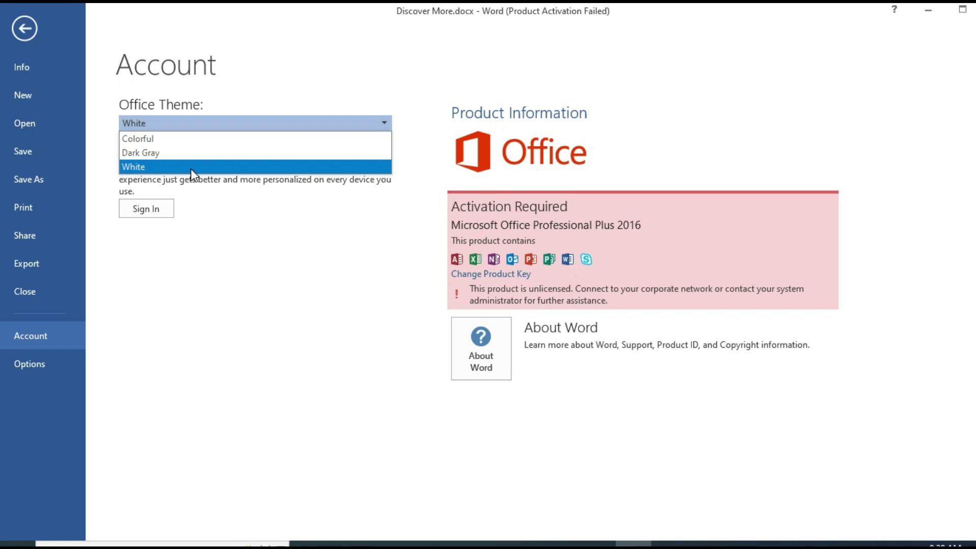
click(174, 143)
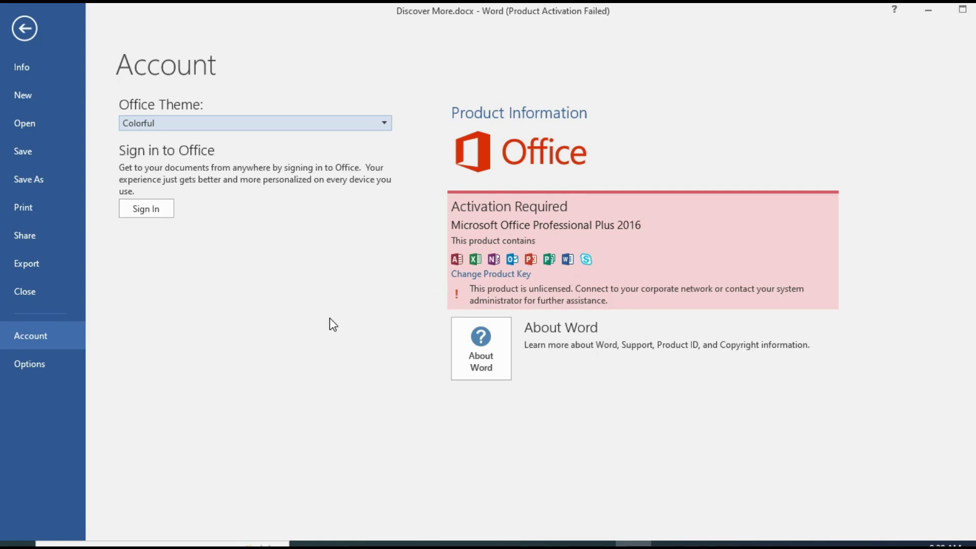
Step: Reopen Discover More.docx from the recent documents to view the Colorful look
click(32, 123)
click(417, 133)
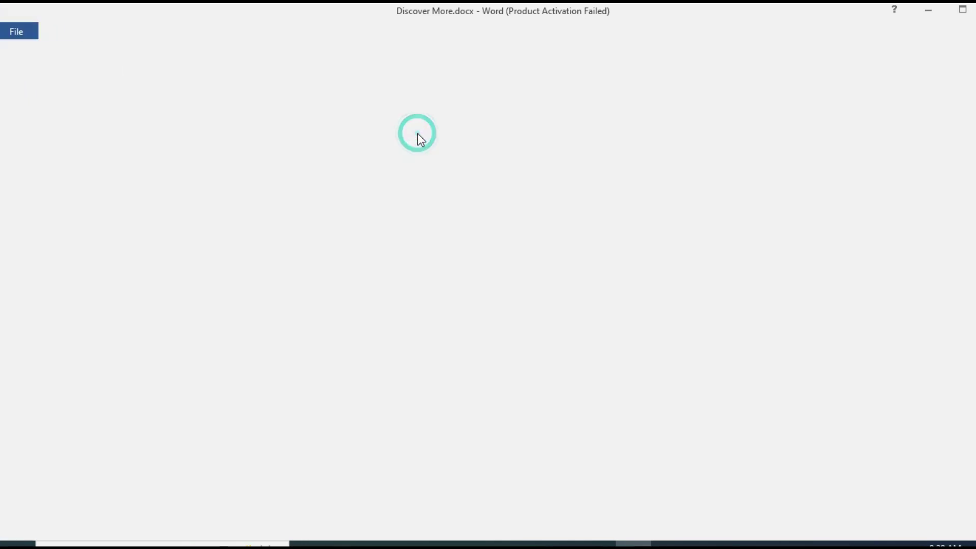
click(419, 134)
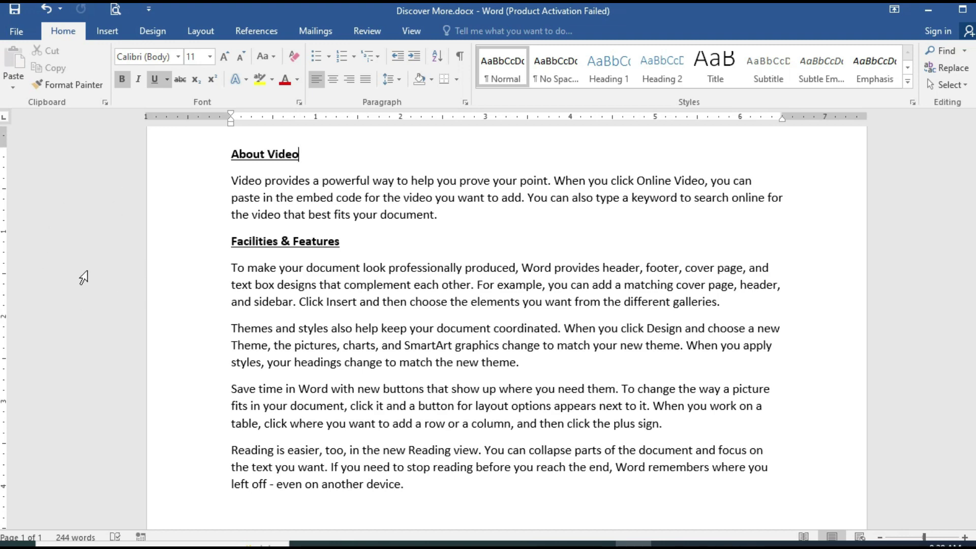
Step: Change the Office Theme to Dark Gray, then reopen Discover More.docx from the recent list
click(16, 39)
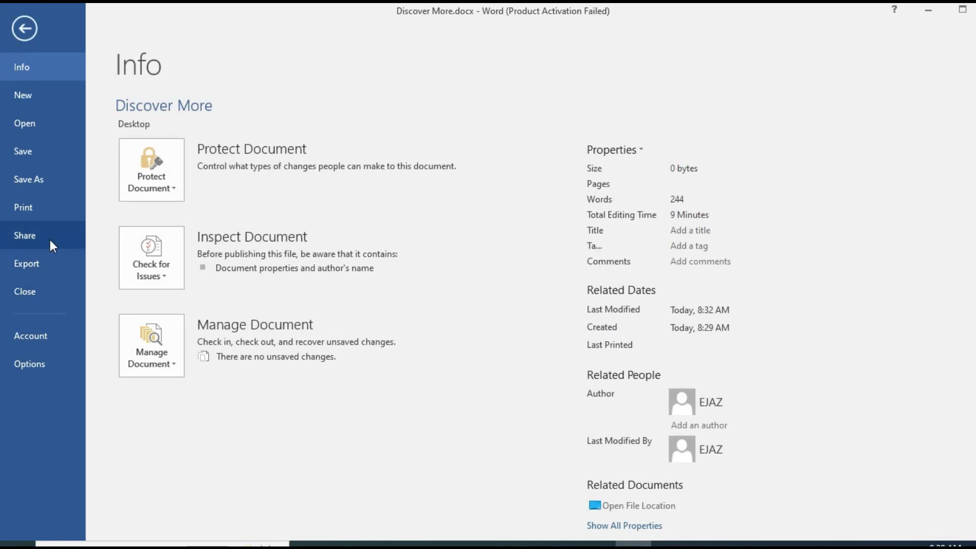
click(44, 335)
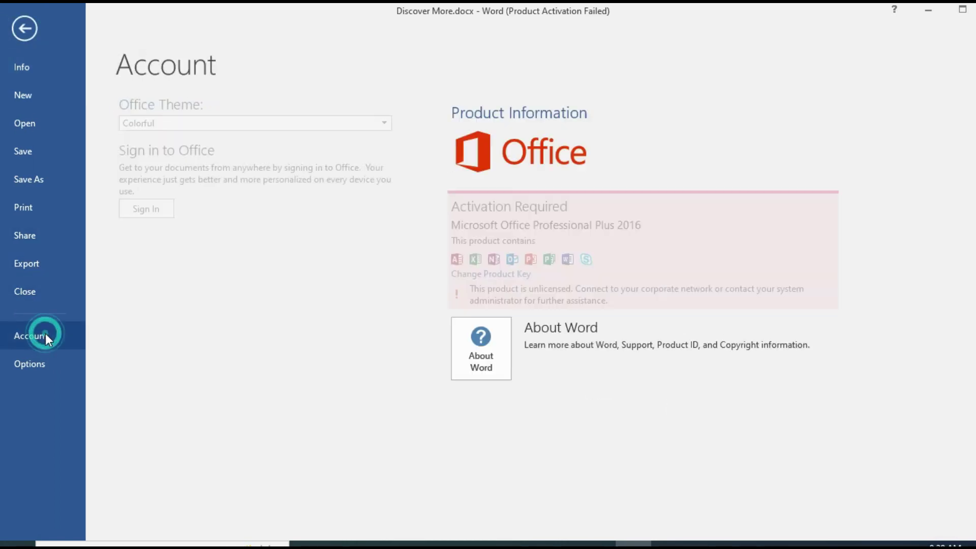
click(382, 127)
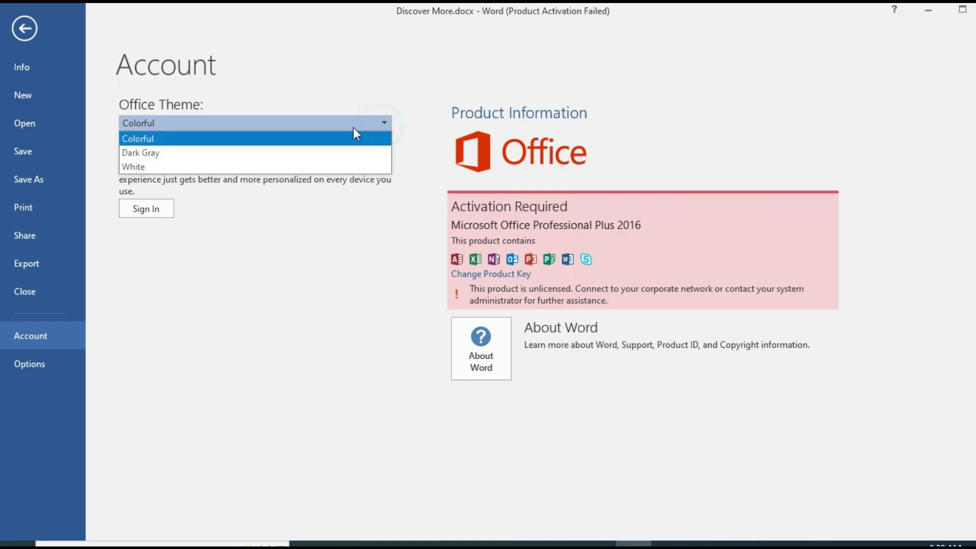
click(235, 153)
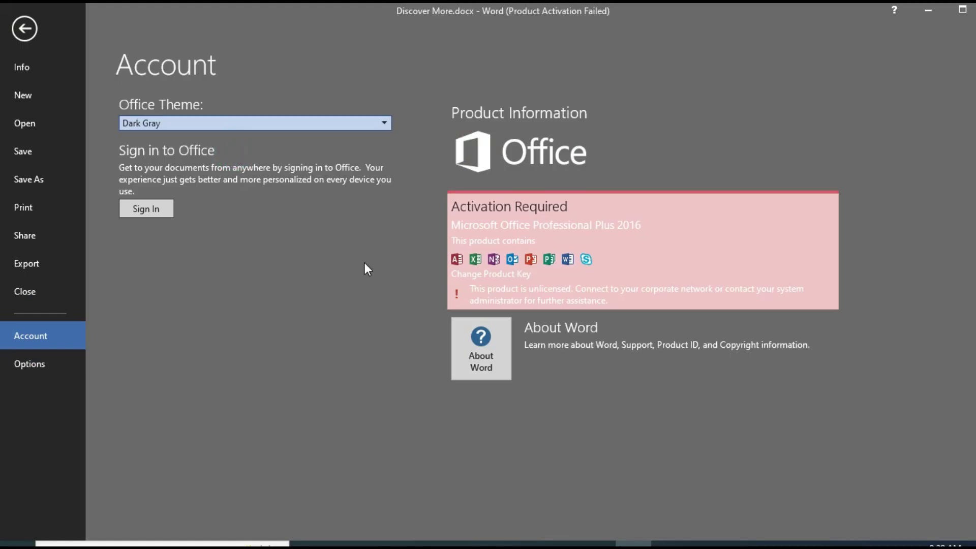
click(26, 128)
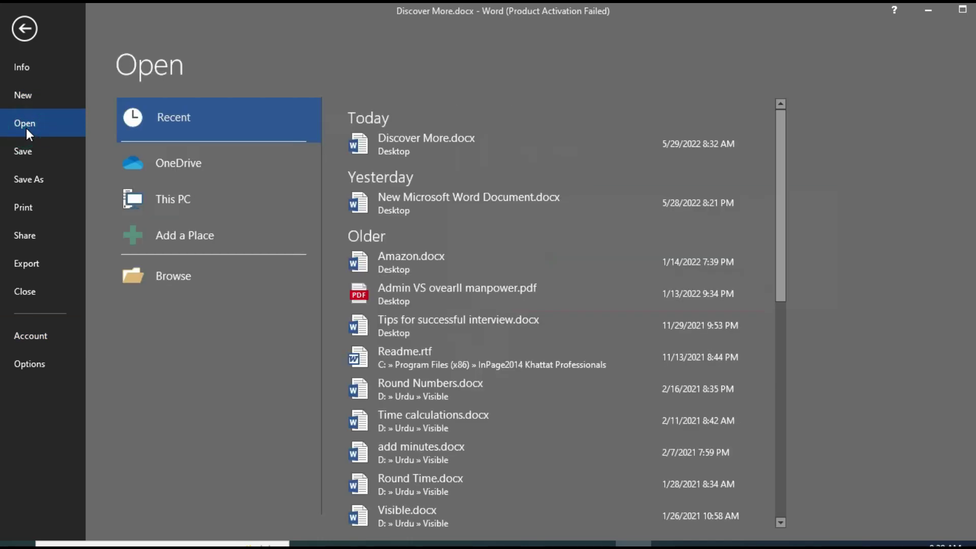
click(396, 131)
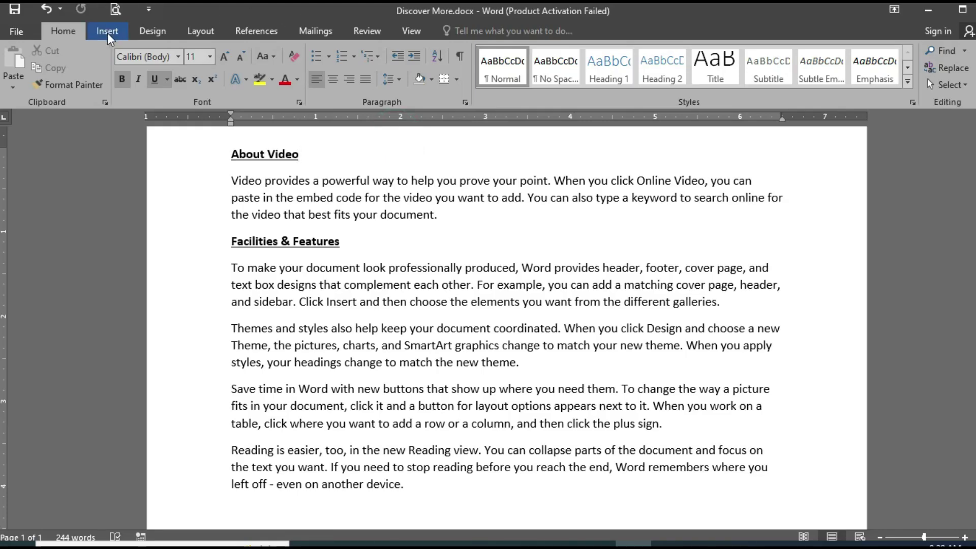
Step: Cycle through References, Mailings, View and Layout tabs in the dark gray ribbon, ending on Home
click(268, 32)
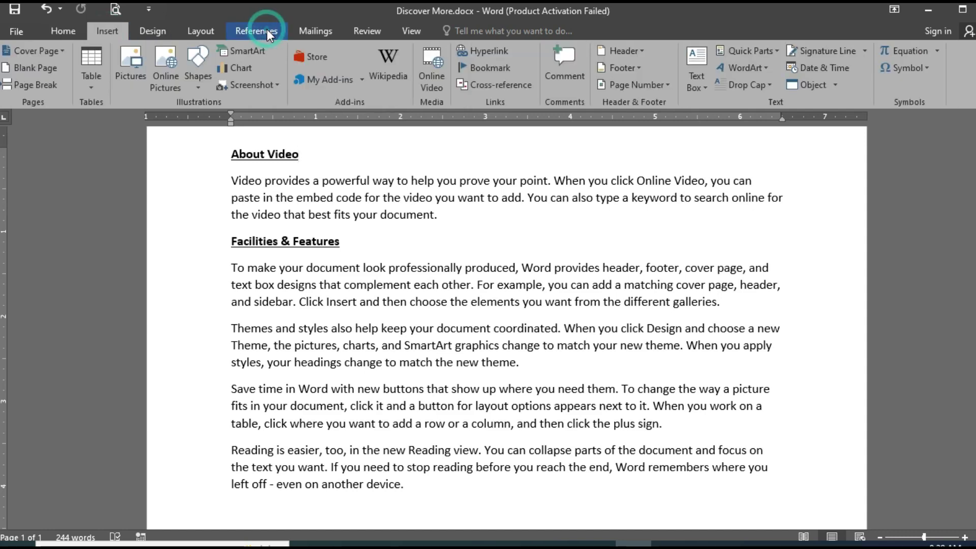
click(325, 28)
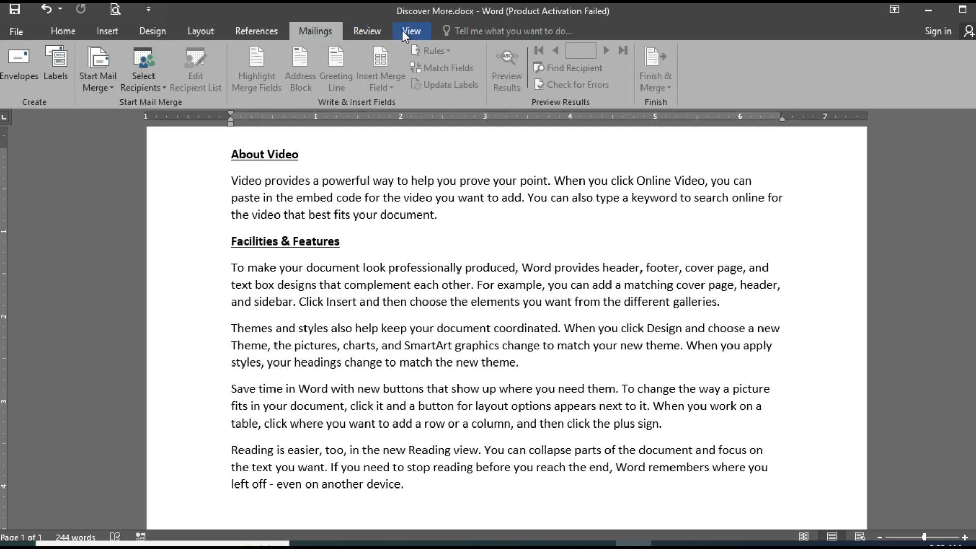
click(402, 29)
click(326, 26)
click(261, 26)
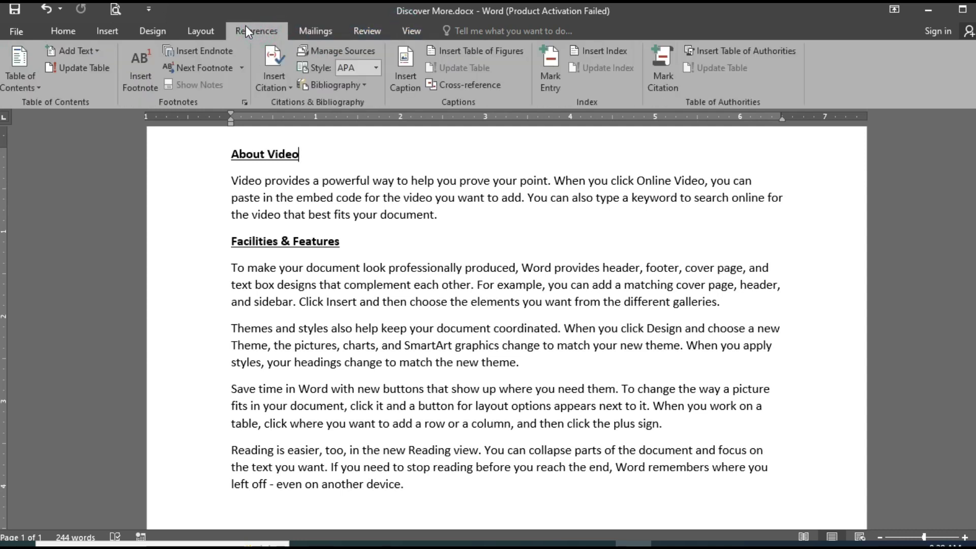
click(200, 26)
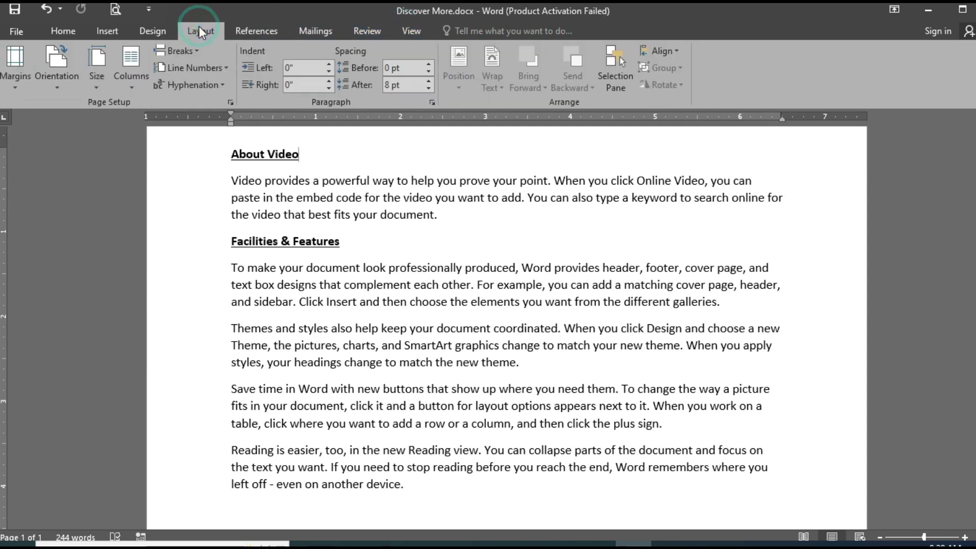
click(71, 31)
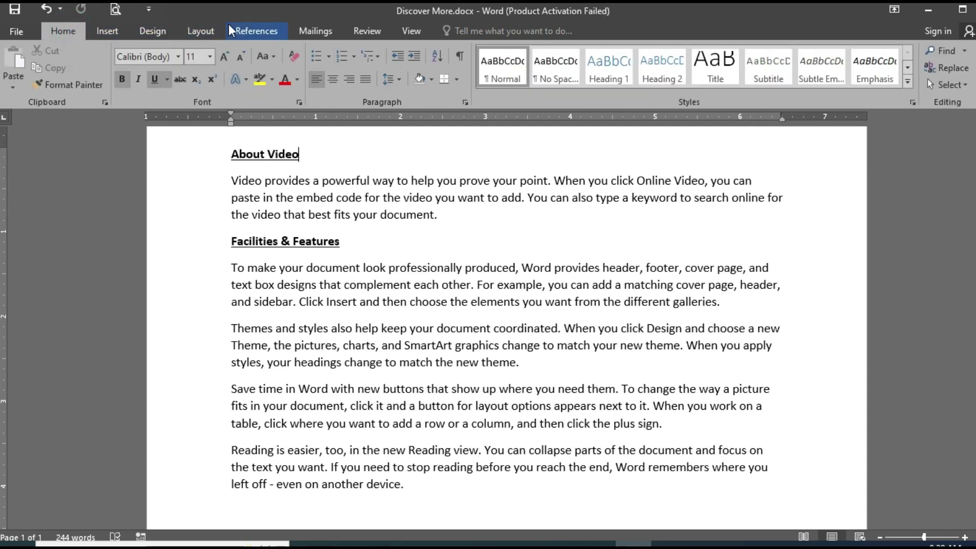